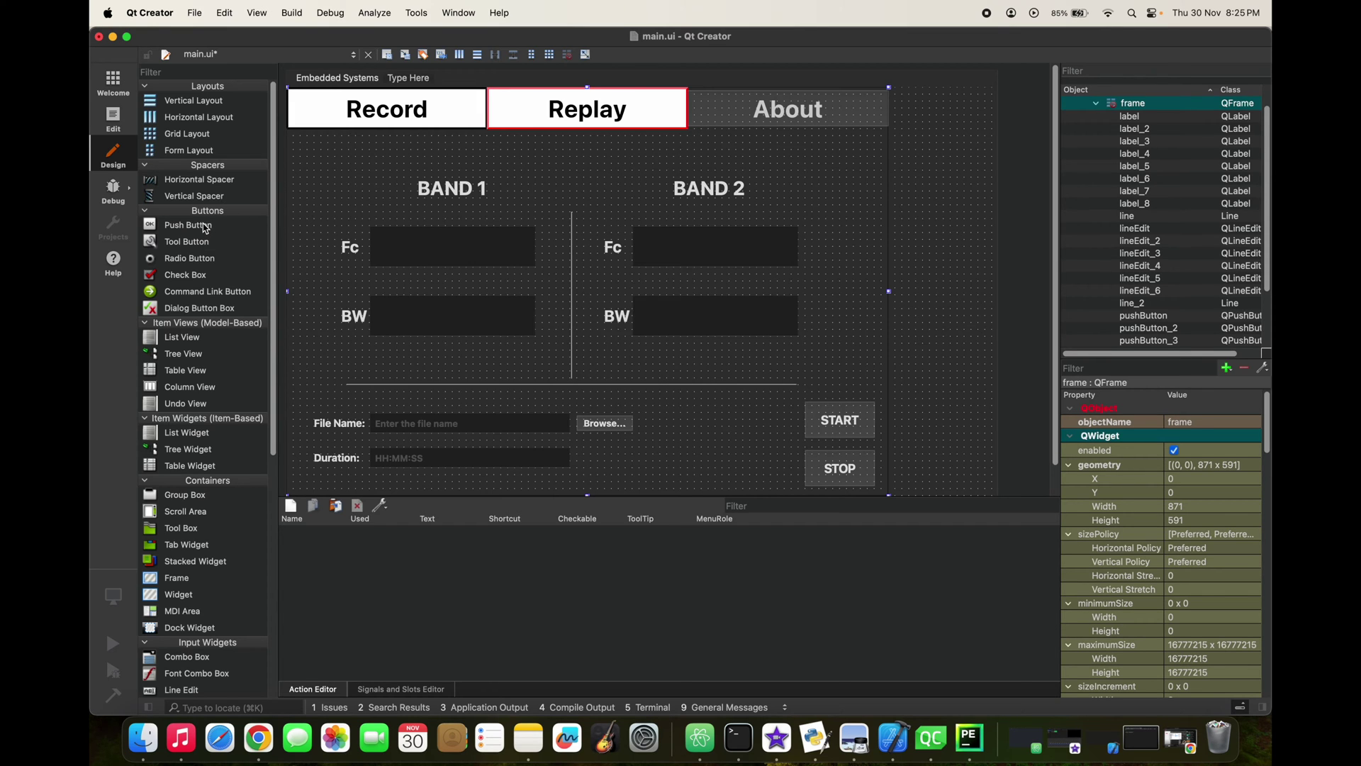
Step: Open the Edit Style Sheet dialog for the About push button via Change styleSheet
mouse_move(205, 227)
left_mouse_down()
mouse_move(675, 101)
mouse_move(214, 229)
left_mouse_up()
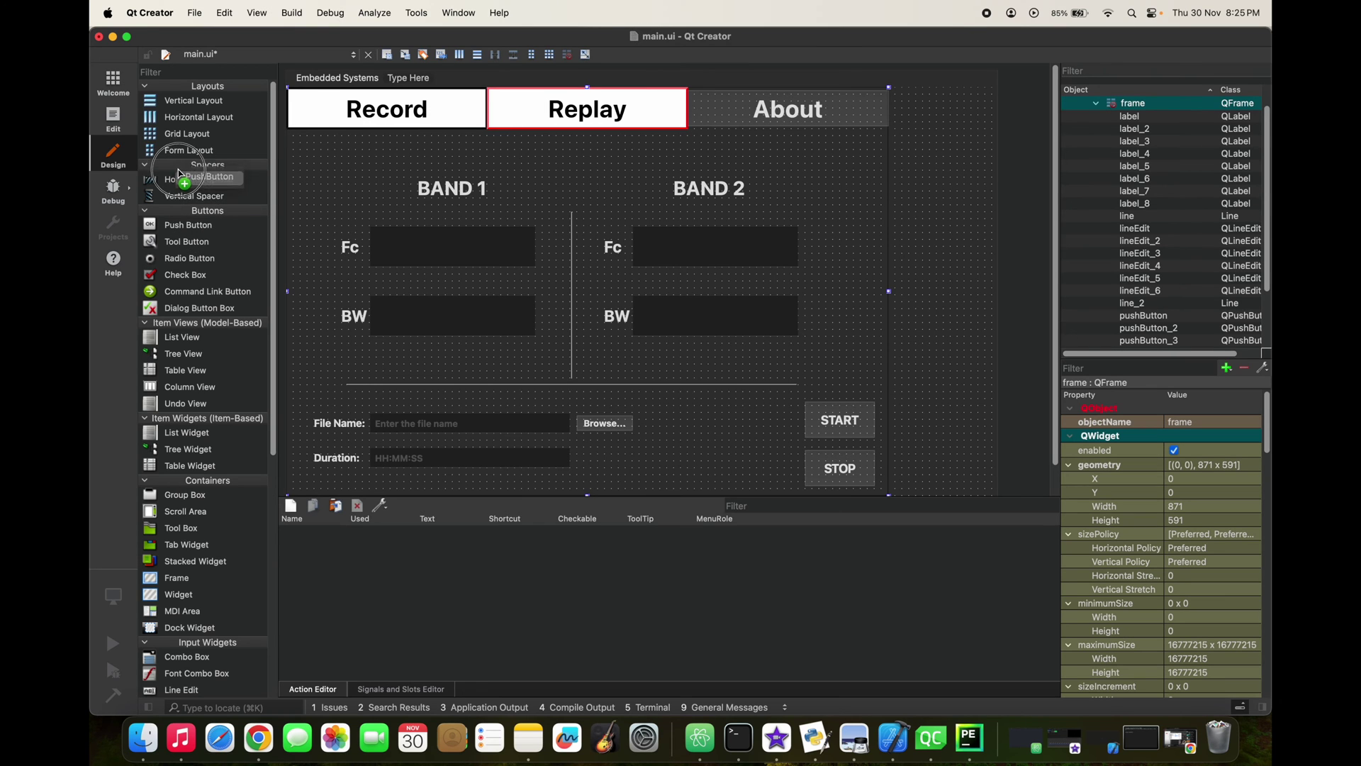
left_click(432, 108)
left_click(734, 112)
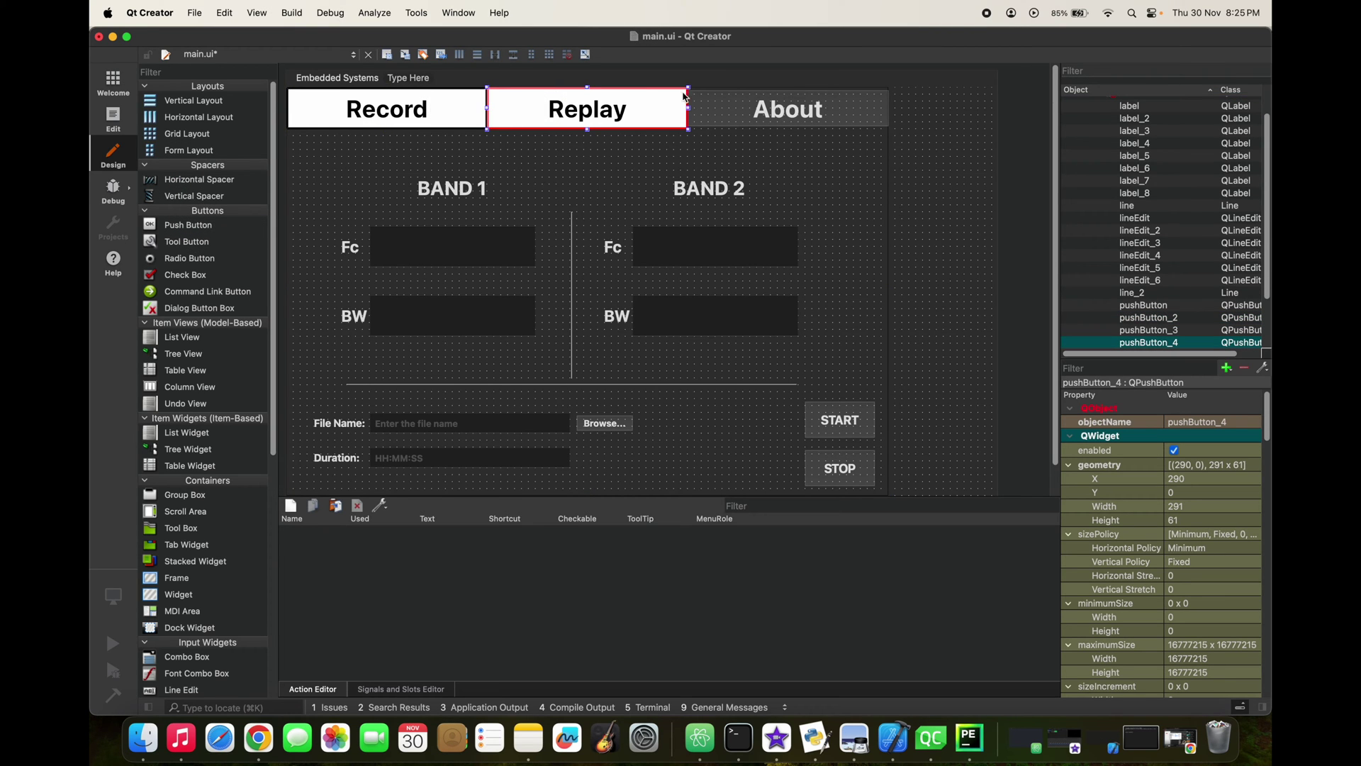
double_click(735, 124)
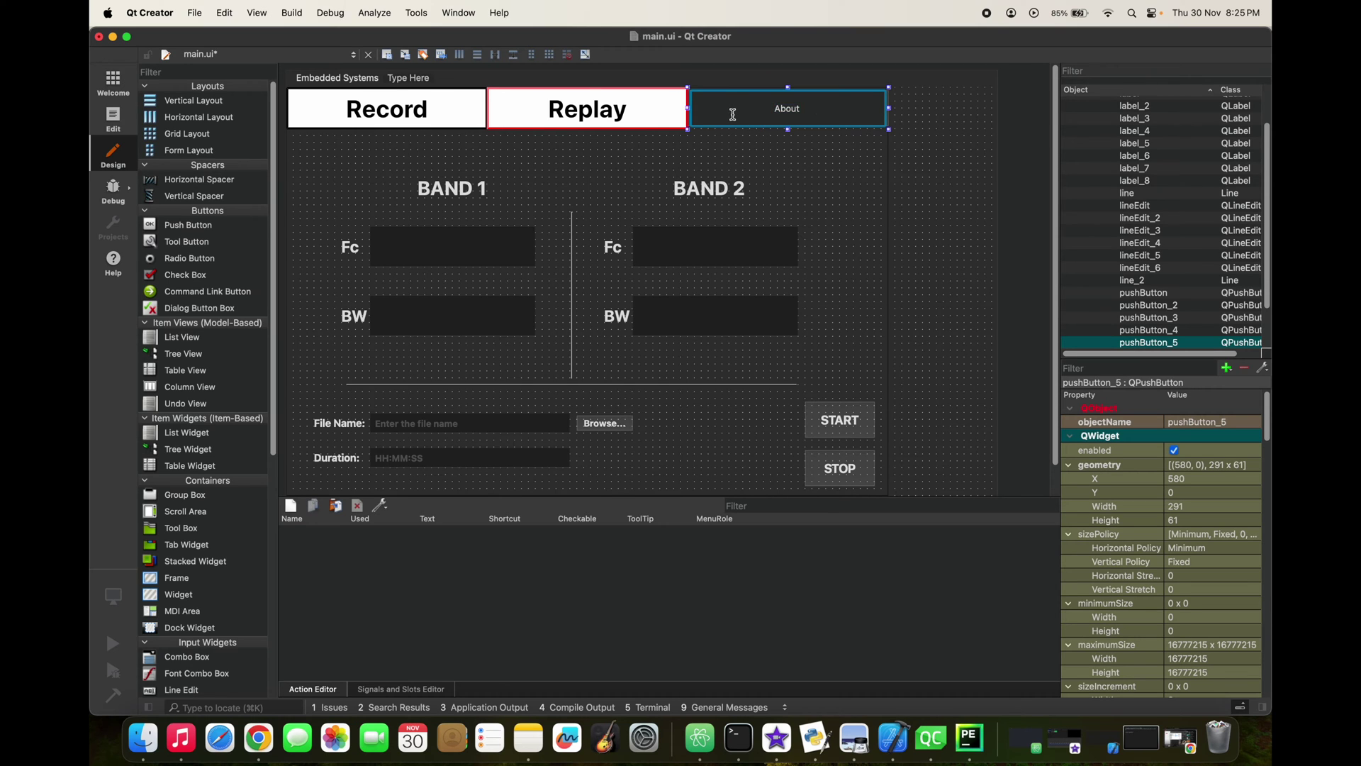
left_click(780, 173)
right_click(746, 120)
mouse_move(768, 163)
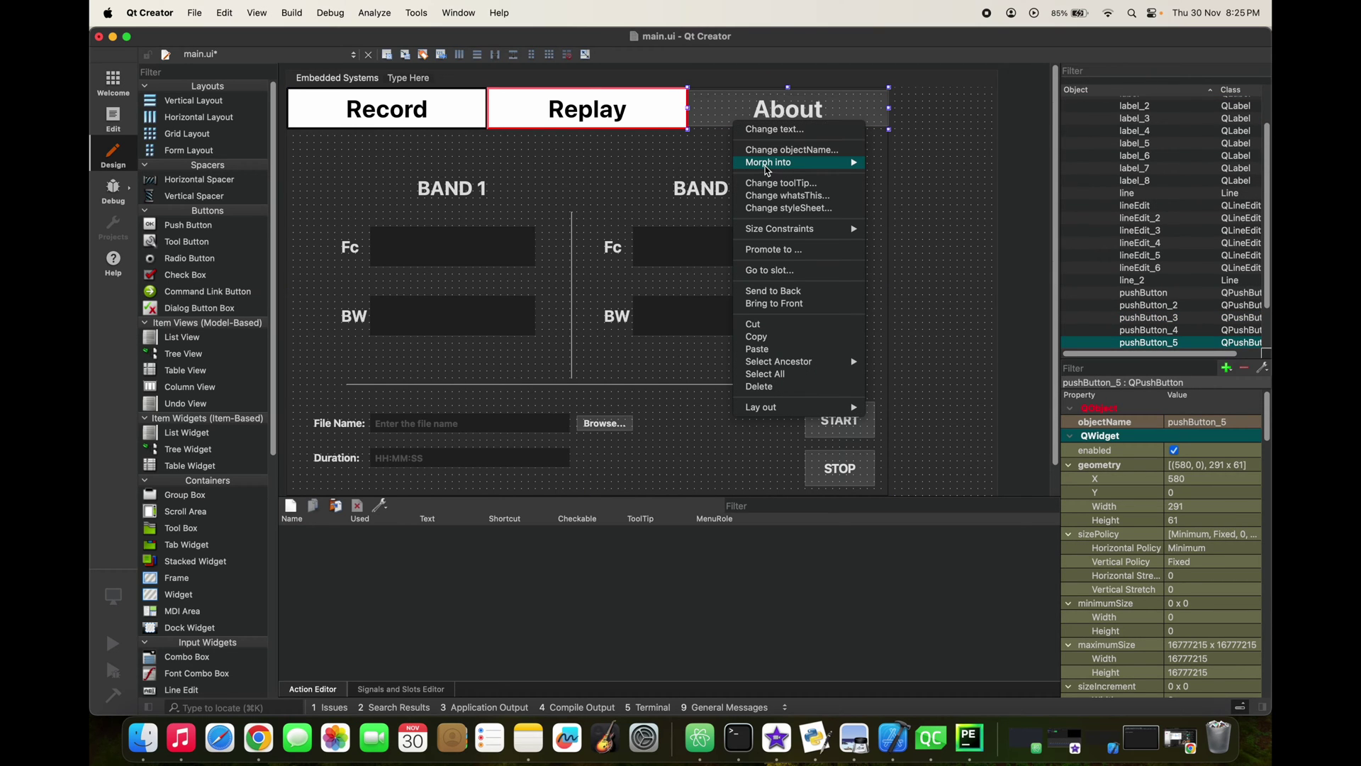
left_click(788, 207)
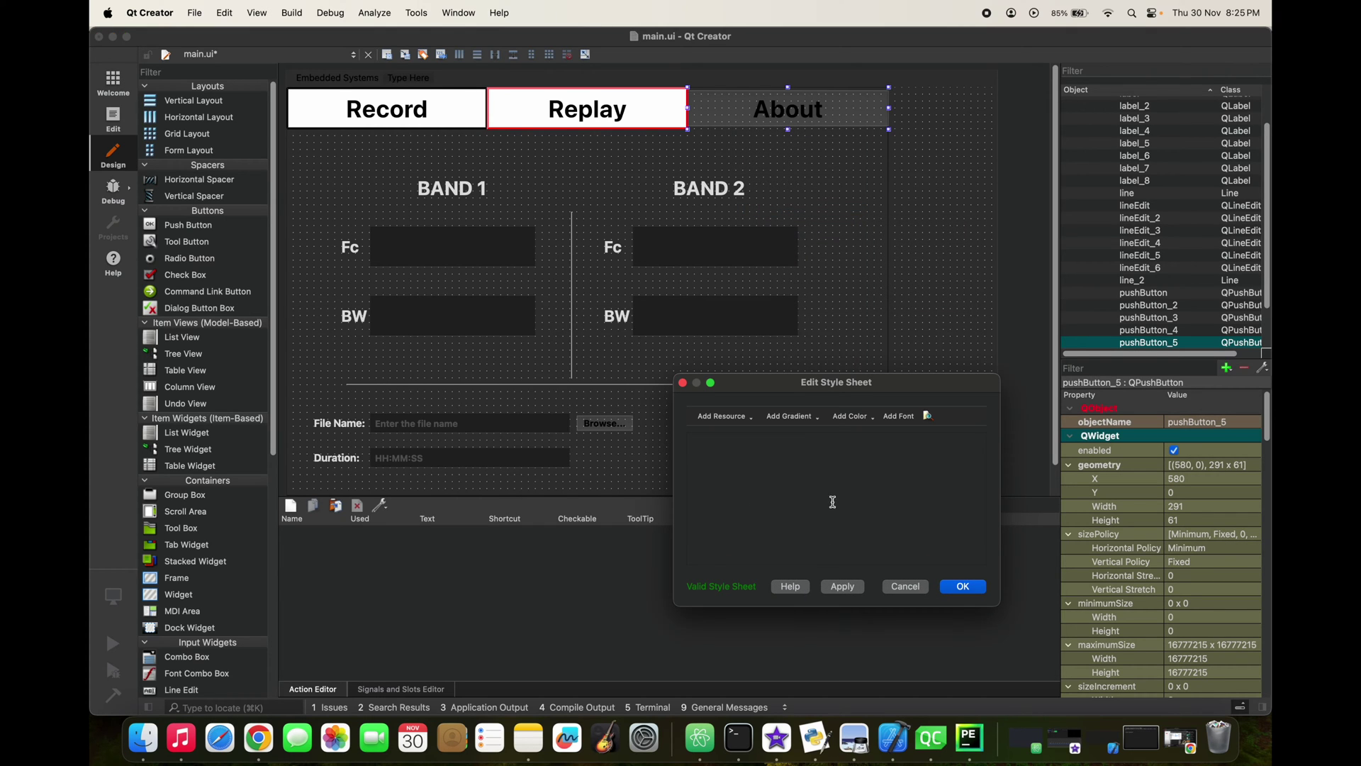
type("colo")
Step: Erase a mistyped property name while entering background-color:white and color:black
key("BackSpace")
key("BackSpace")
key("BackSpace")
type("bac")
type("kground")
type("-color:")
type("white; ")
type("color")
type(":blac")
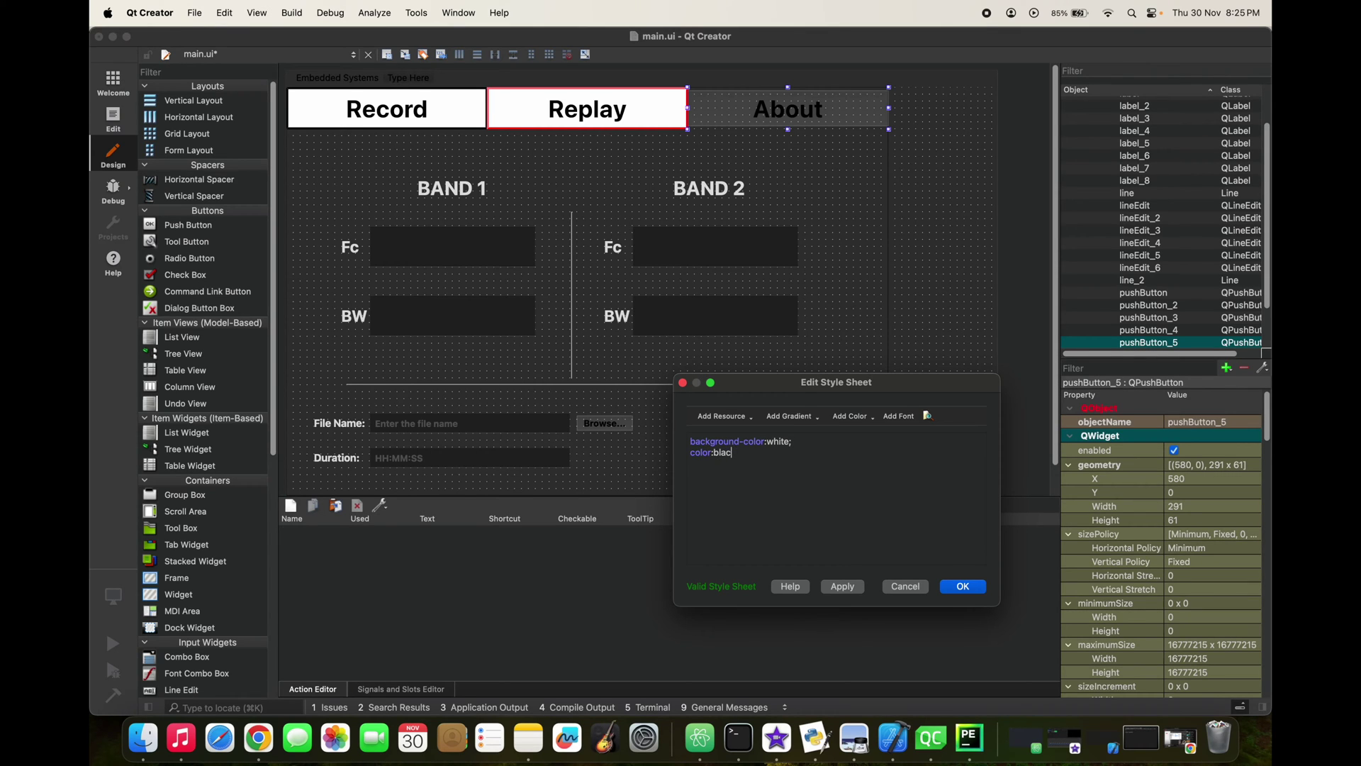
type("k; ")
type("border")
type("-st")
type("yle:ou")
type("ts")
Step: Fix typos while entering border-style:outset, border-width:3px and border-color:blue for About
key("BackSpace")
type("bo")
type("rder-wi")
type("dth:s")
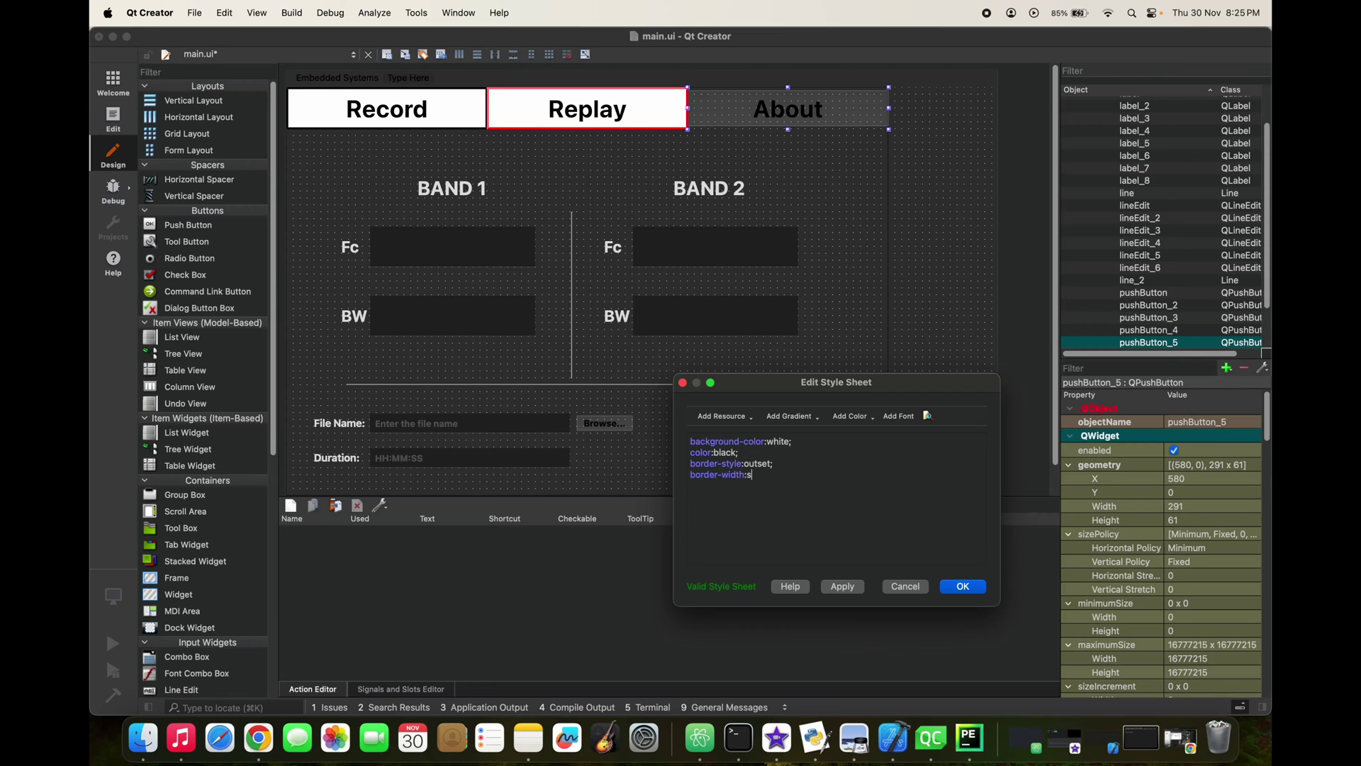
type("et")
key("BackSpace")
key("BackSpace")
type("3pex")
type(";")
key("BackSpace")
key("BackSpace")
key("BackSpace")
type("border-")
type("color-")
key("BackSpace")
type("blue")
Step: Apply and confirm the About button's white, black-text, blue outset border style
left_click(852, 591)
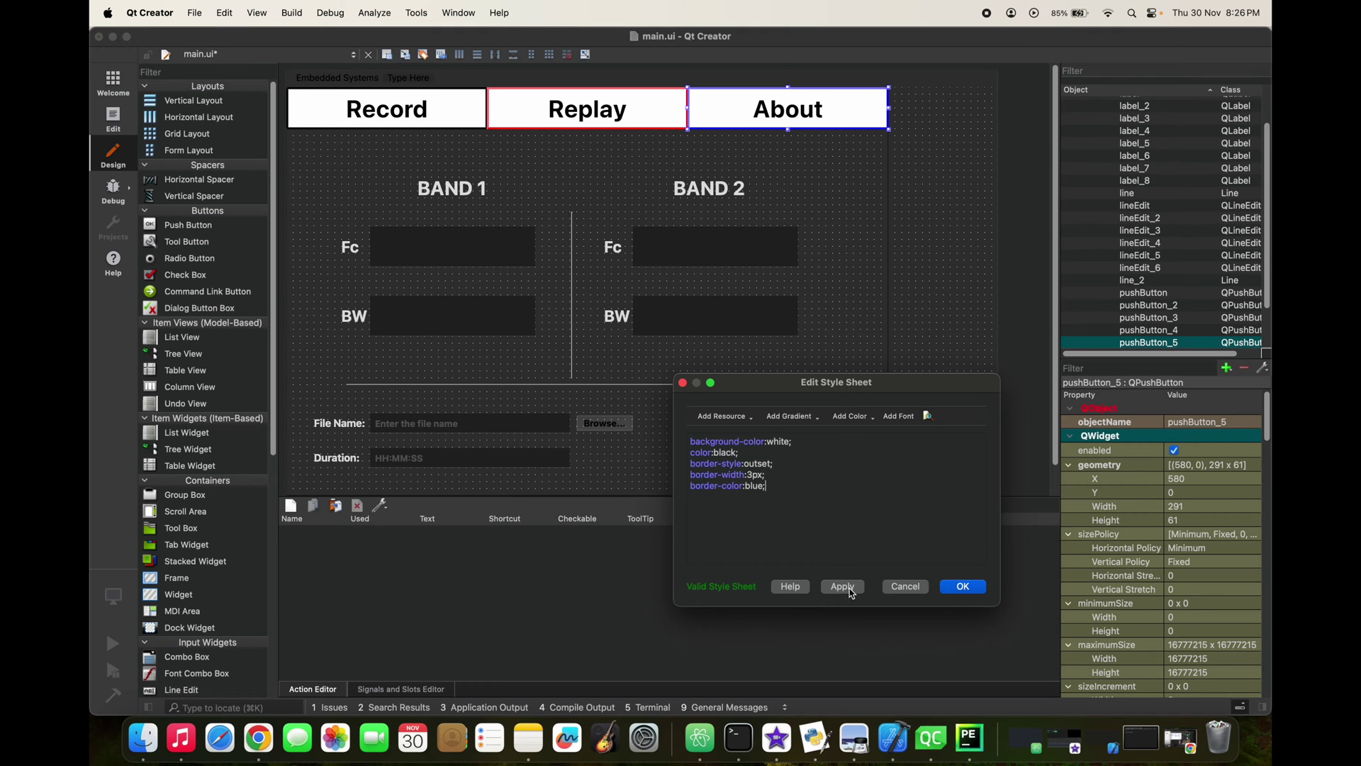
left_click(961, 587)
left_click(864, 319)
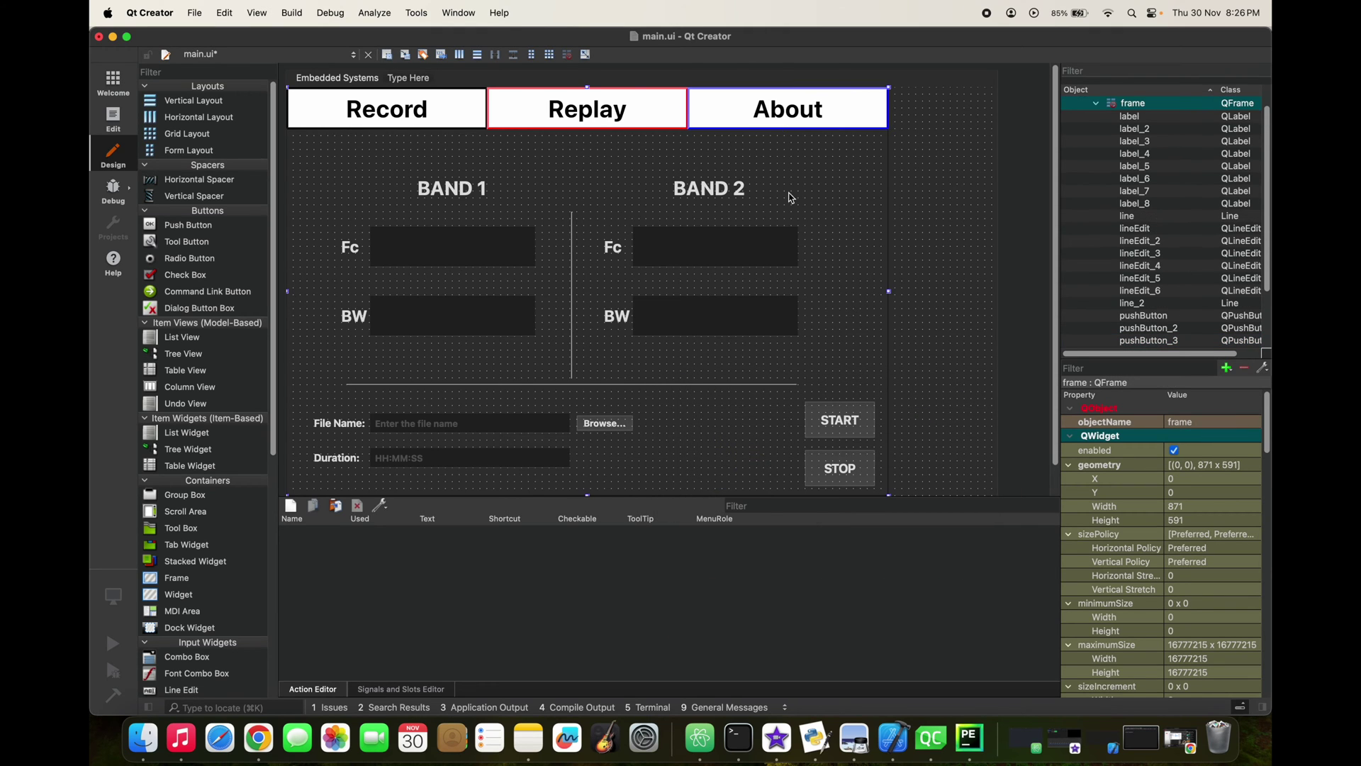
left_click(703, 112)
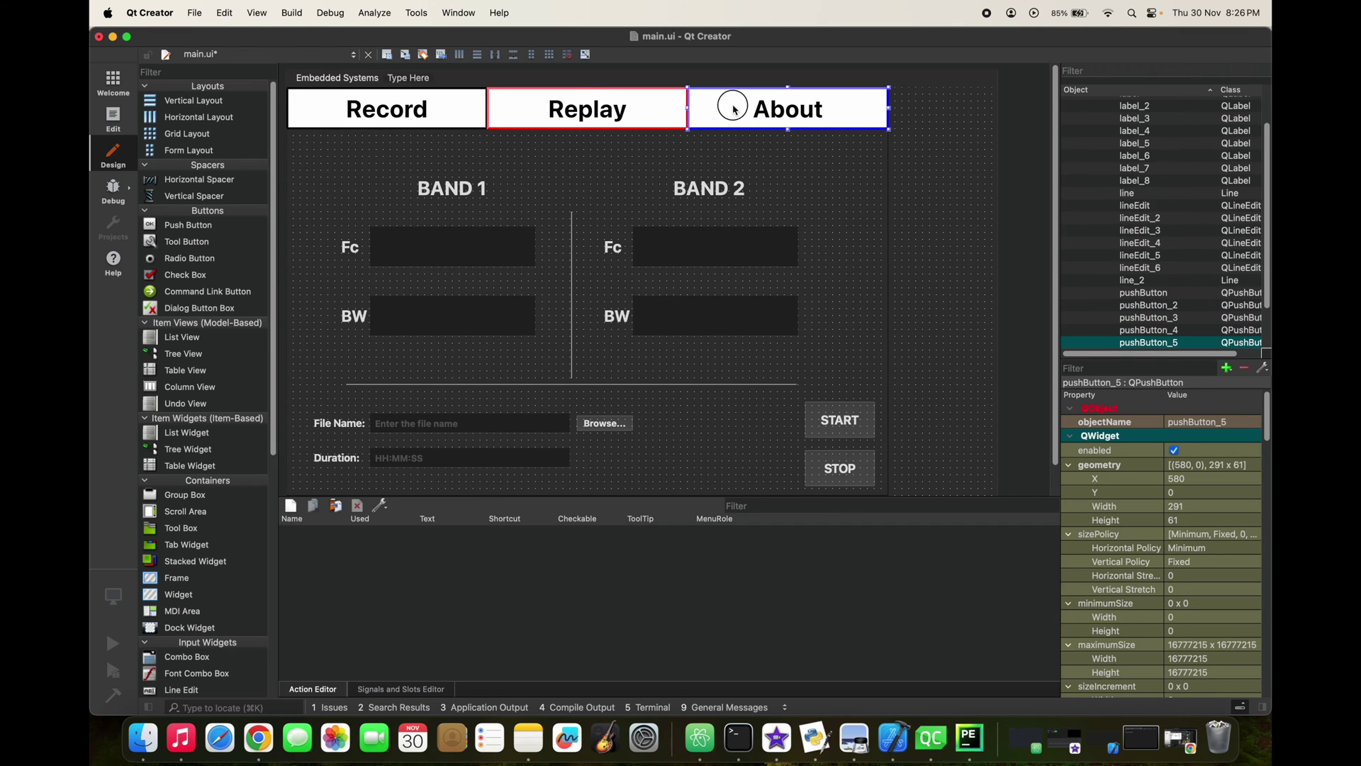
right_click(465, 110)
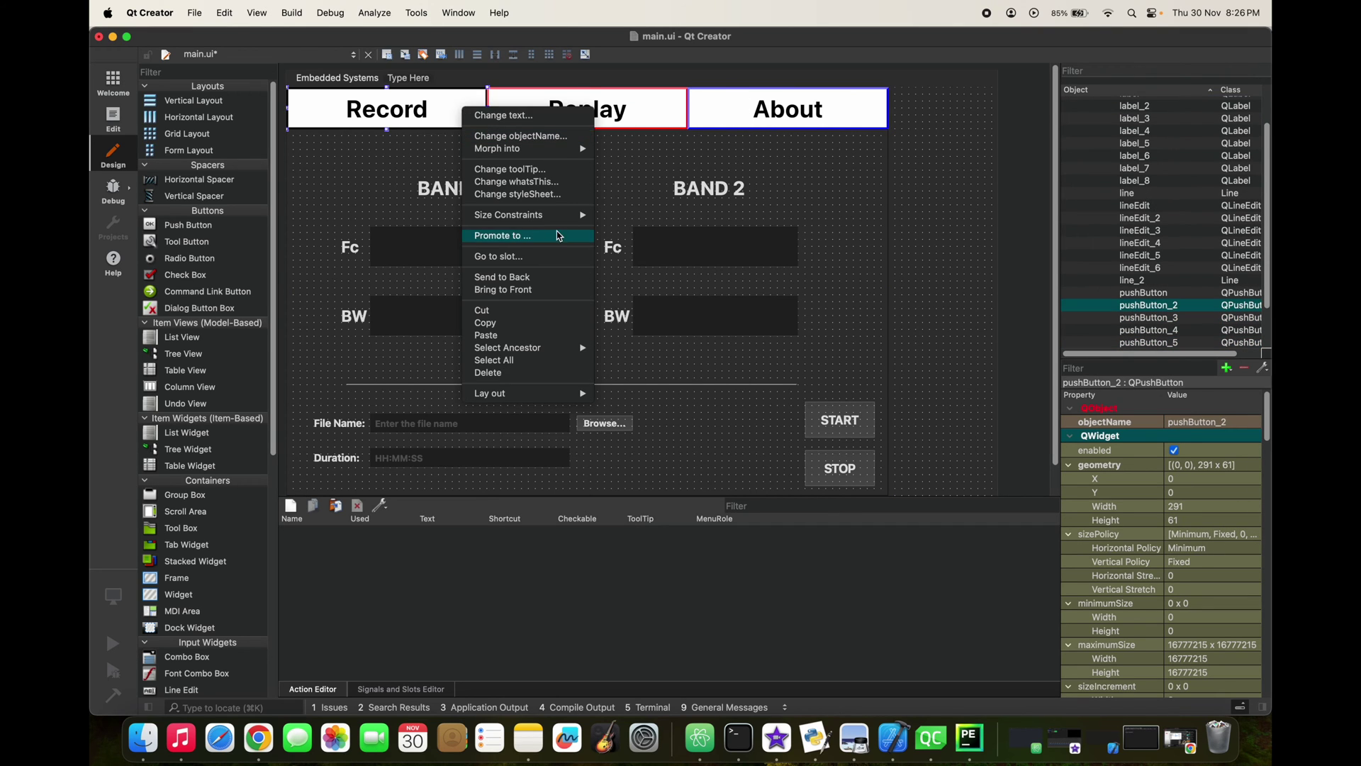
Step: Add border-radius:5px below border-color:black in the Record button's style sheet
left_click(516, 194)
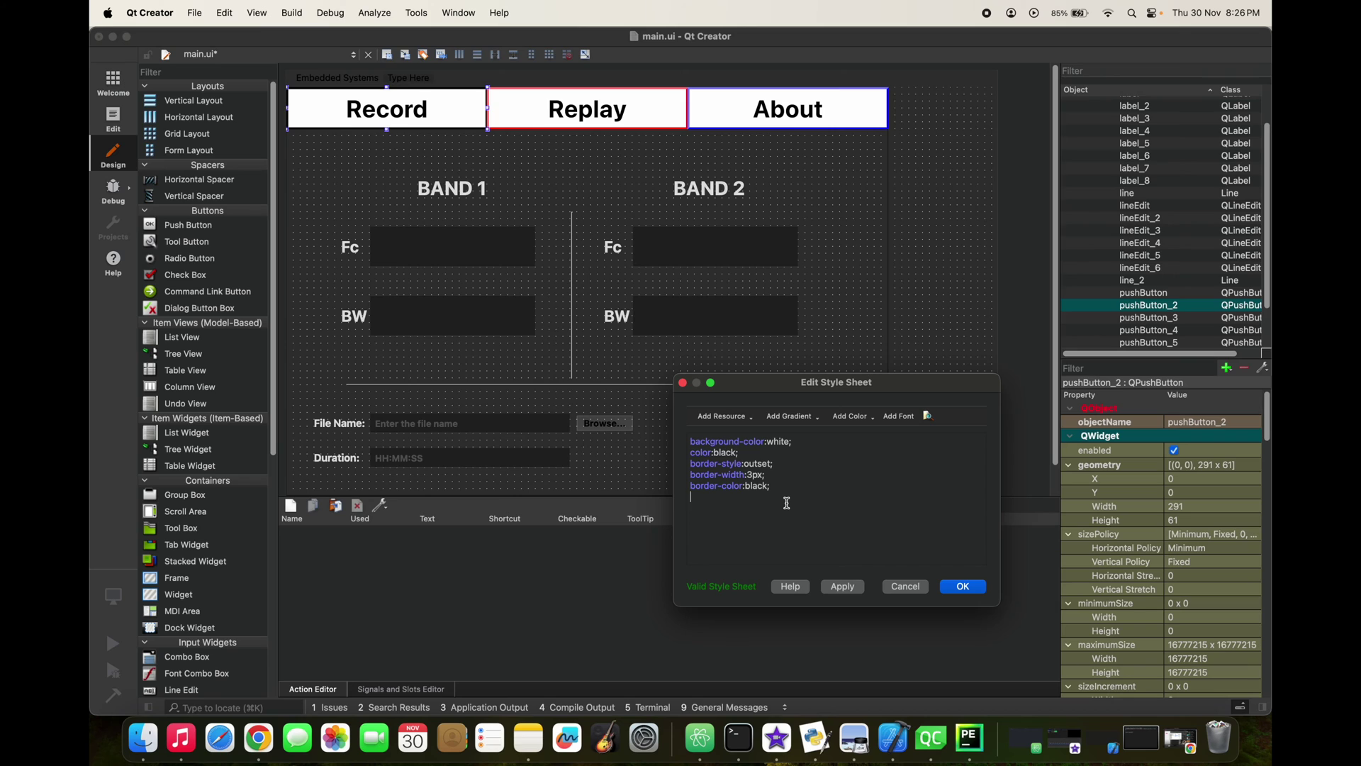
key("Return")
type("b")
type("der")
type("adiu")
type("2p")
type("p")
type(";")
left_click(757, 498)
key("BackSpace")
type("5")
left_click(962, 585)
left_click(878, 335)
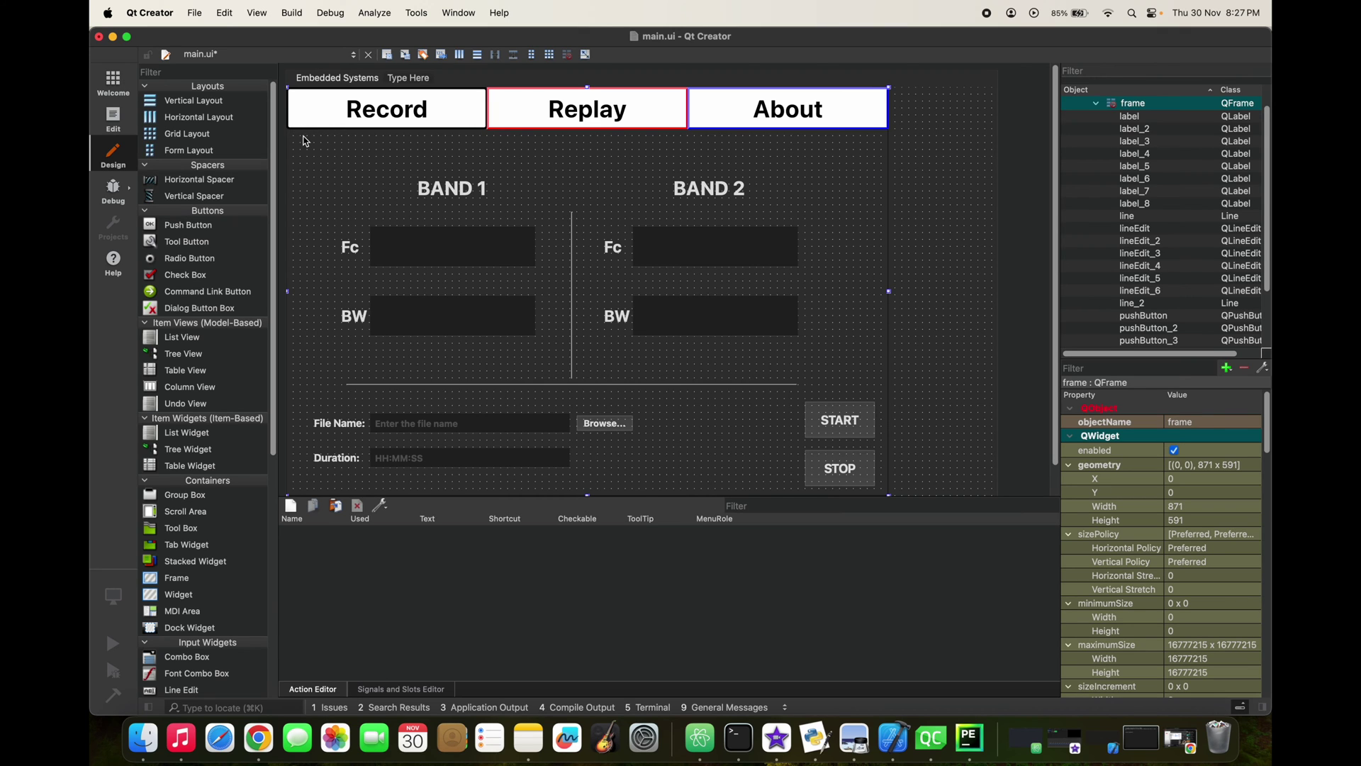
Step: Raise the Record button's border-radius from 5px to 15px and apply it
right_click(321, 120)
mouse_move(362, 224)
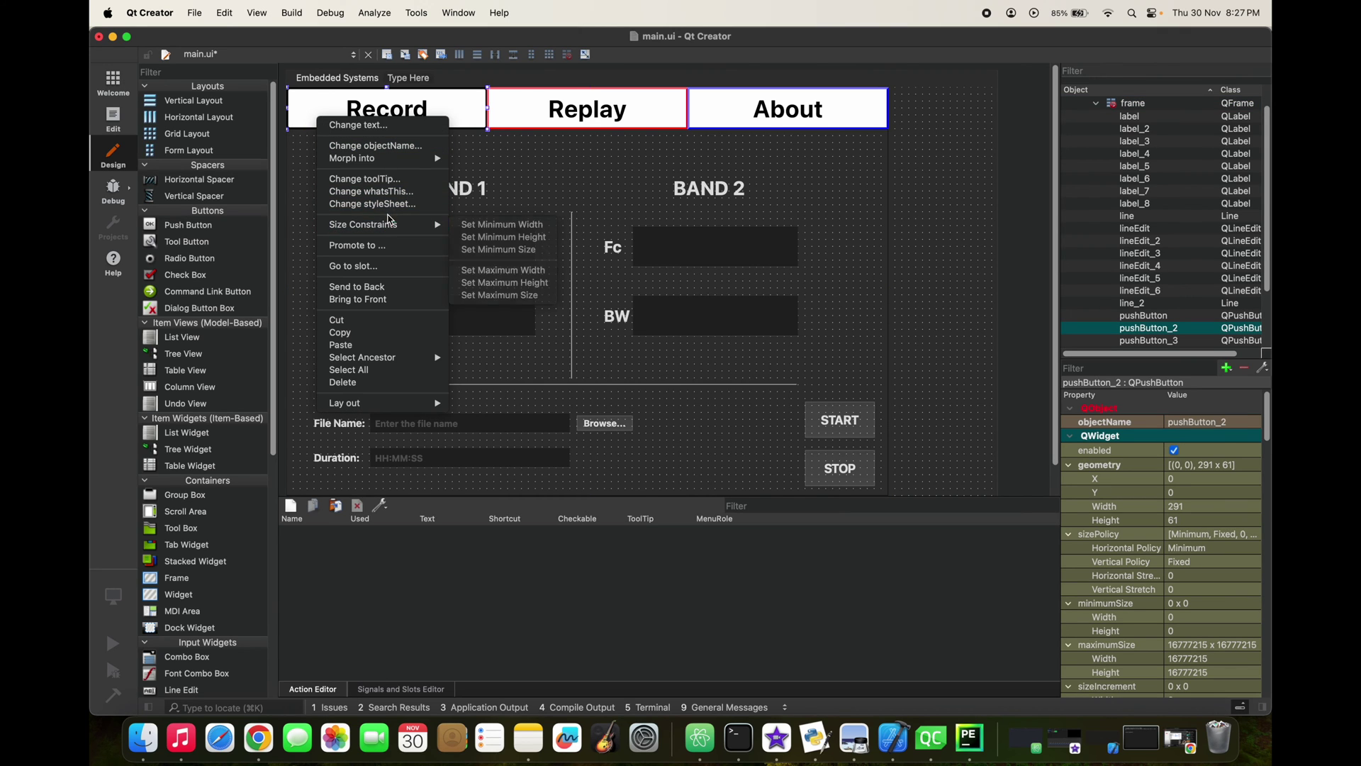
key("Escape")
right_click(323, 113)
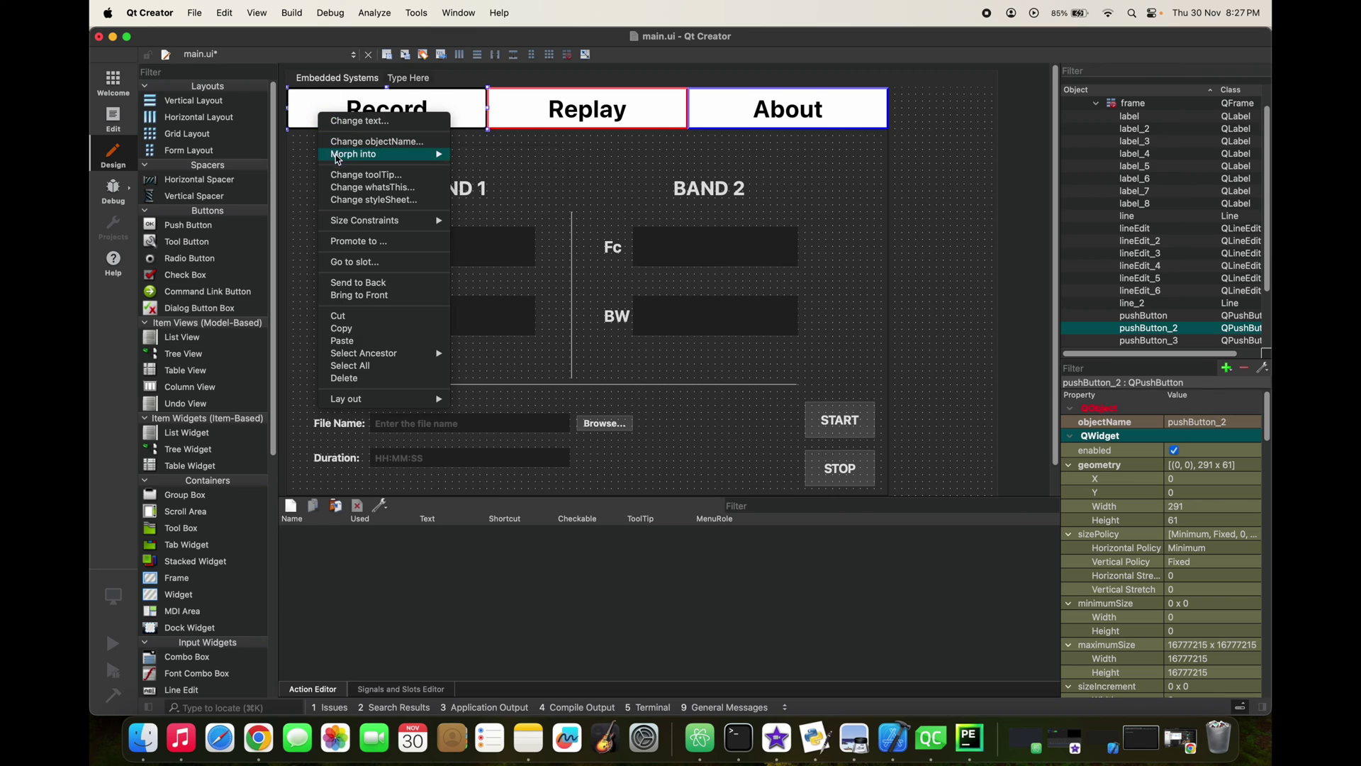
left_click(372, 201)
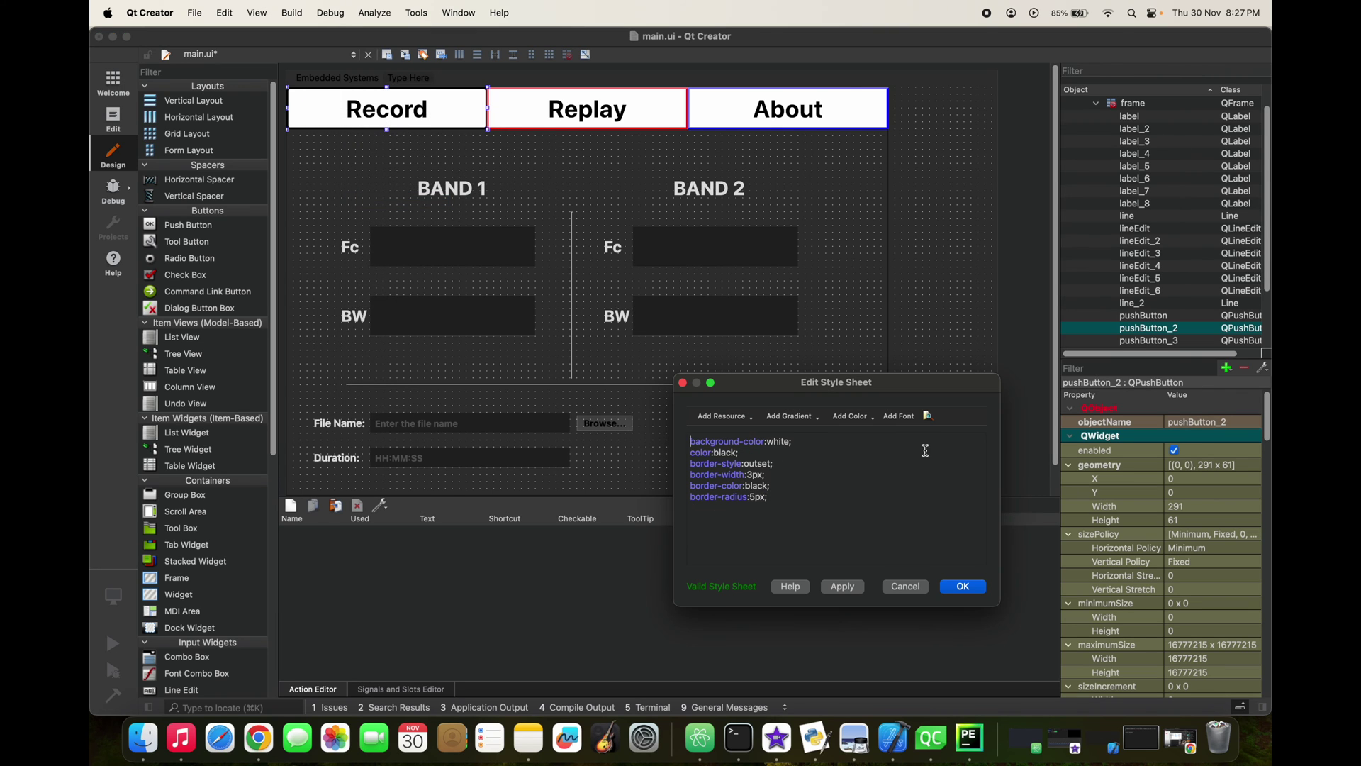
double_click(756, 498)
type("1")
type("5")
left_click(853, 585)
left_click(962, 586)
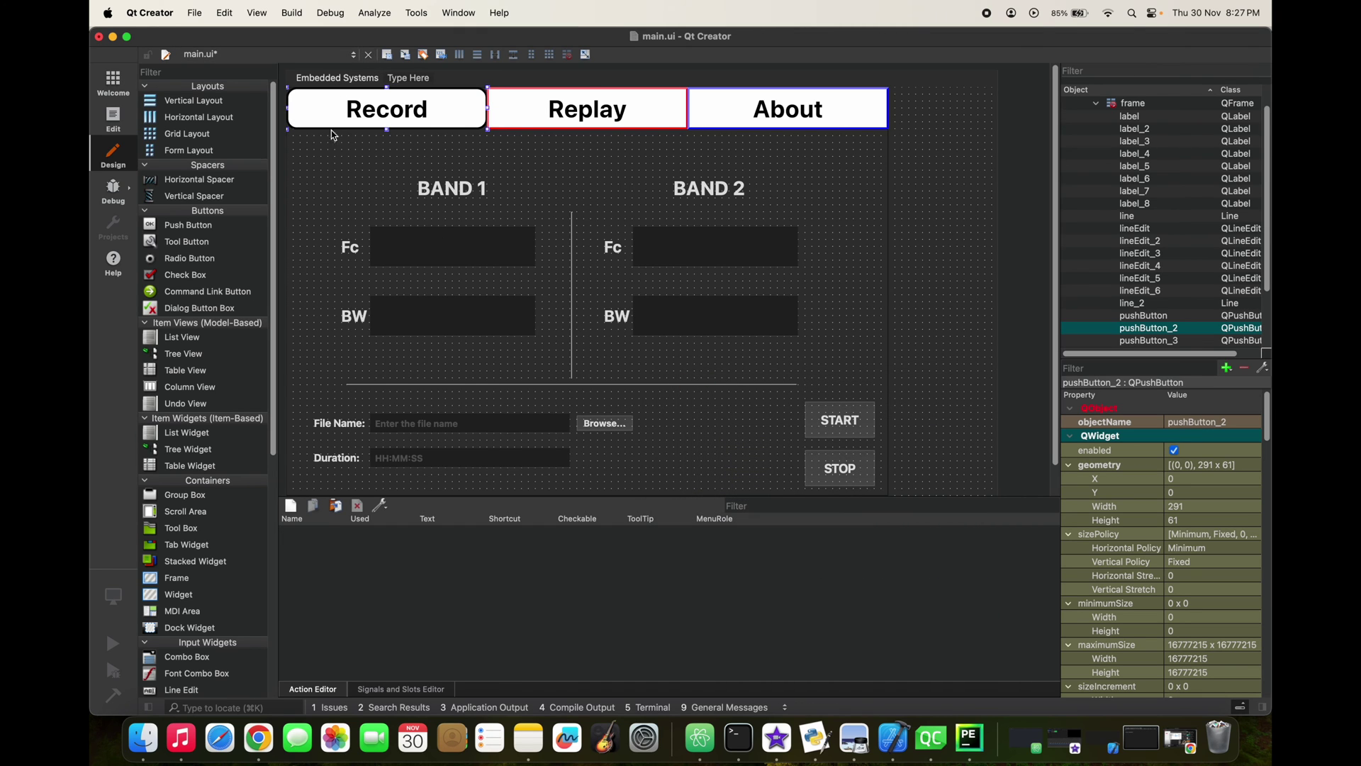
left_click(332, 149)
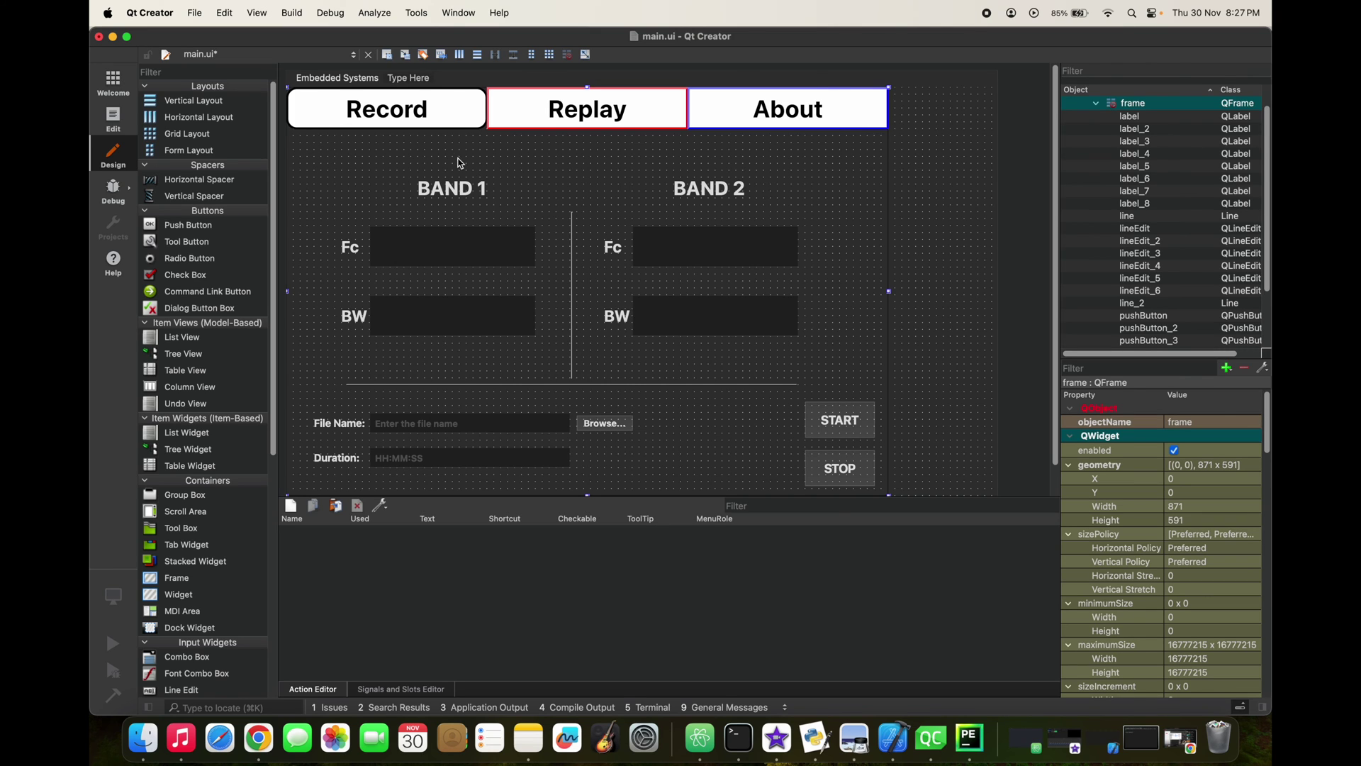
Step: Revert the buttons to square black borders and open Replay's style sheet editor
left_click(442, 122)
key("ctrl+c")
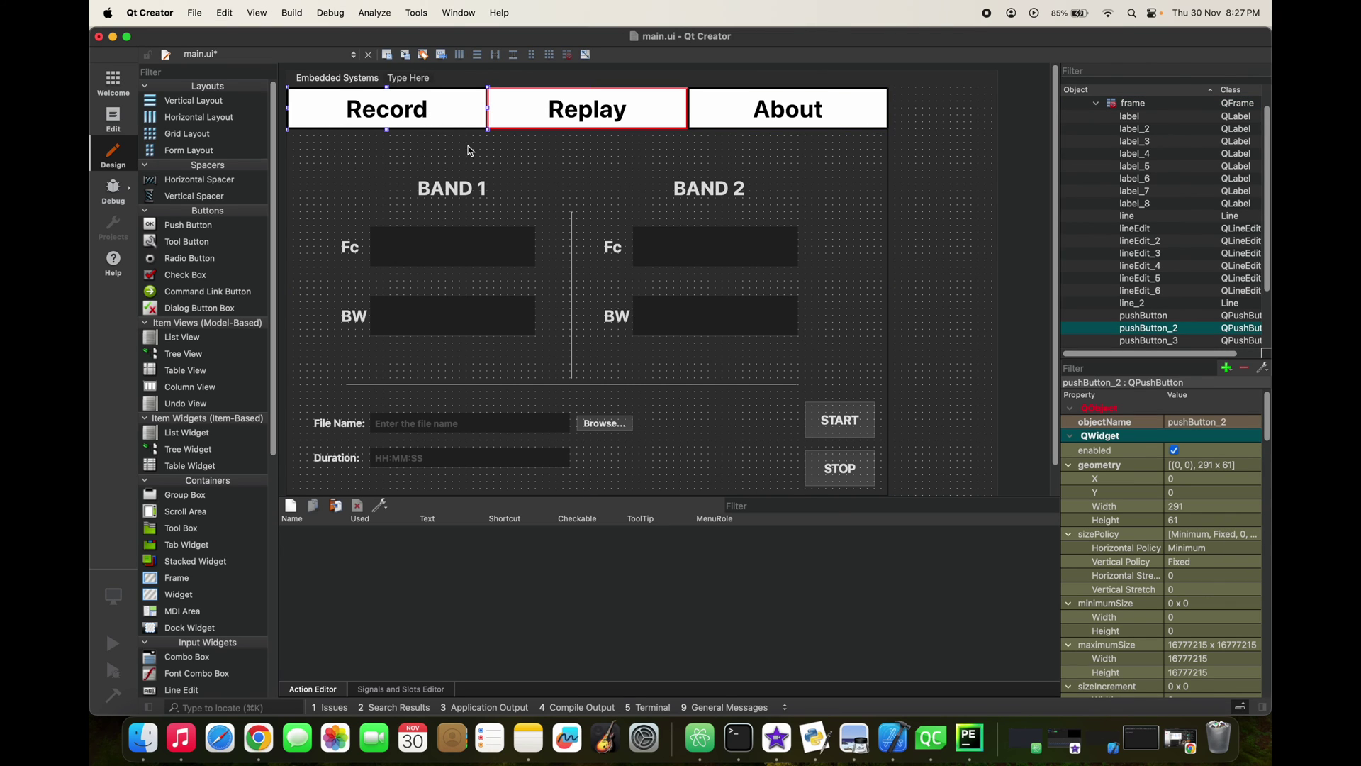
left_click(426, 137)
left_click(452, 112)
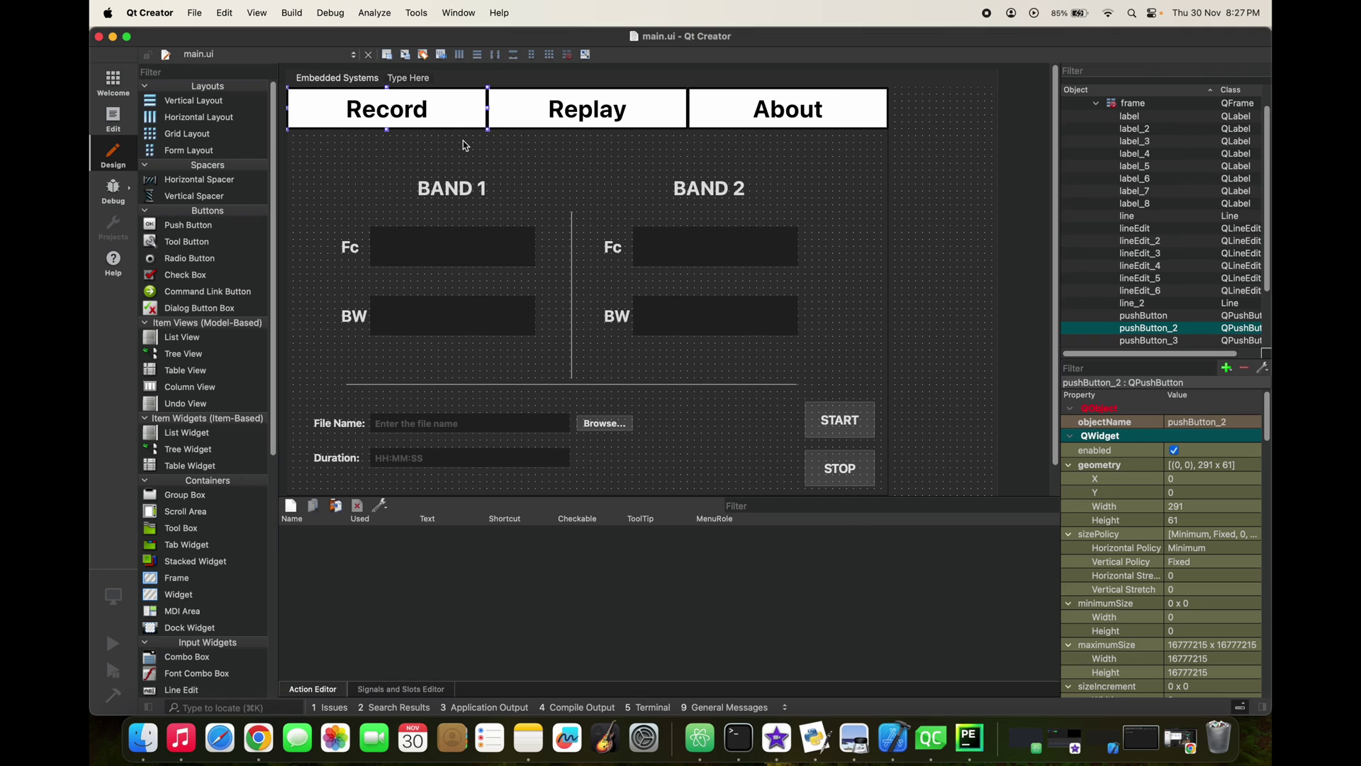
right_click(508, 120)
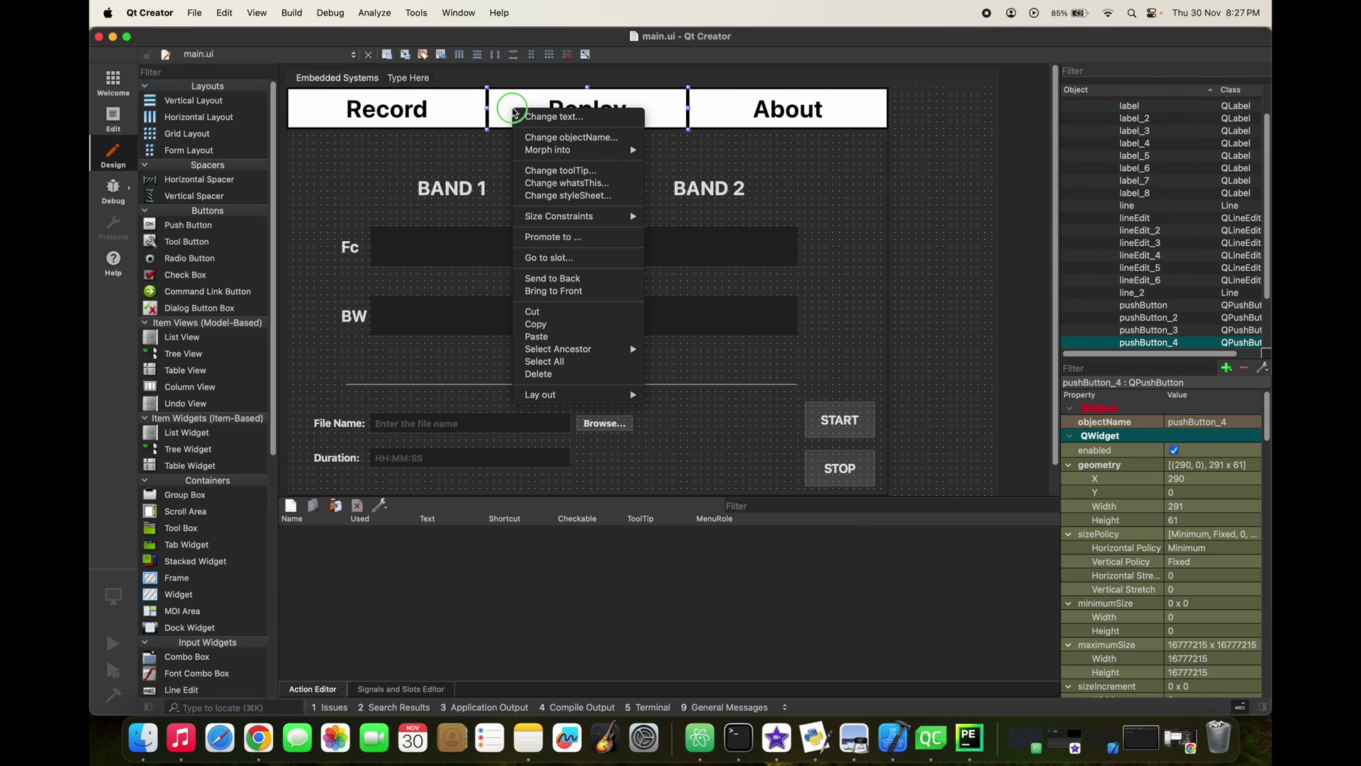
left_click(568, 194)
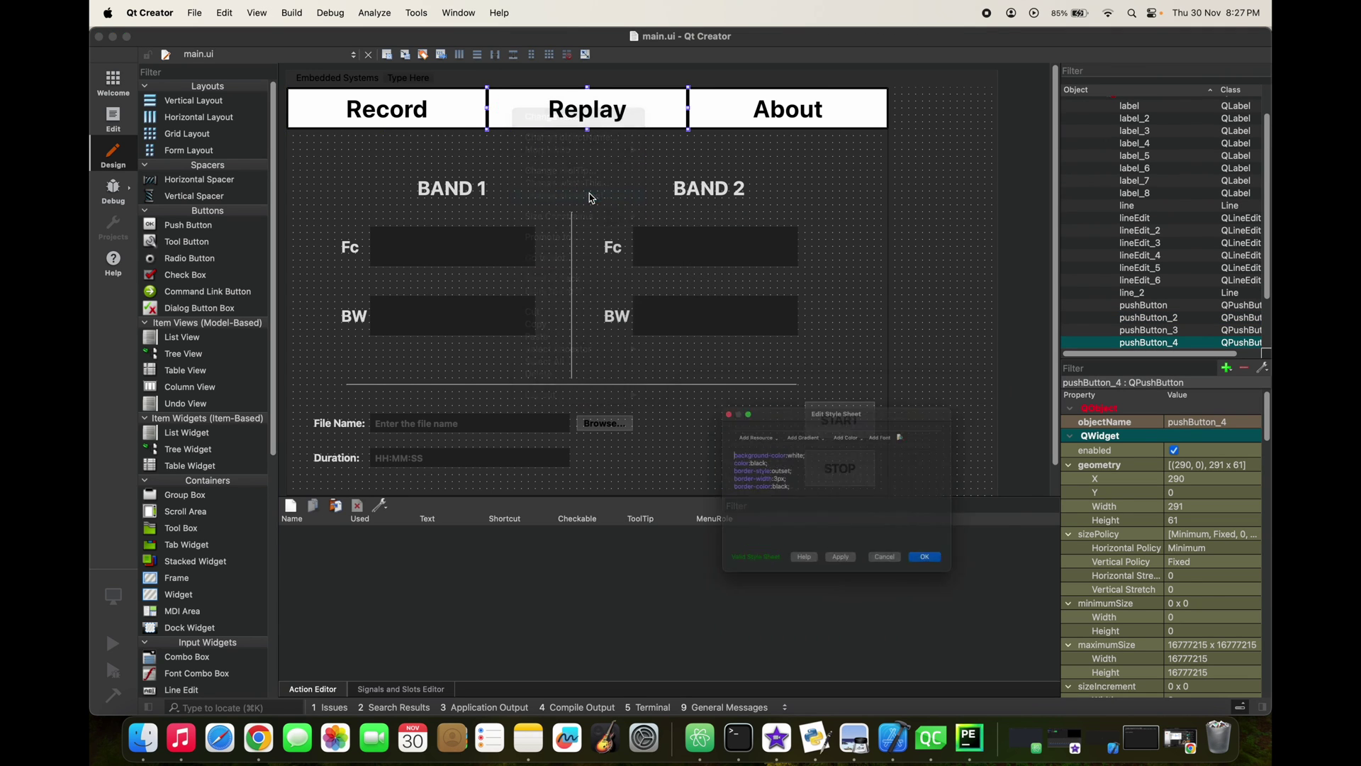